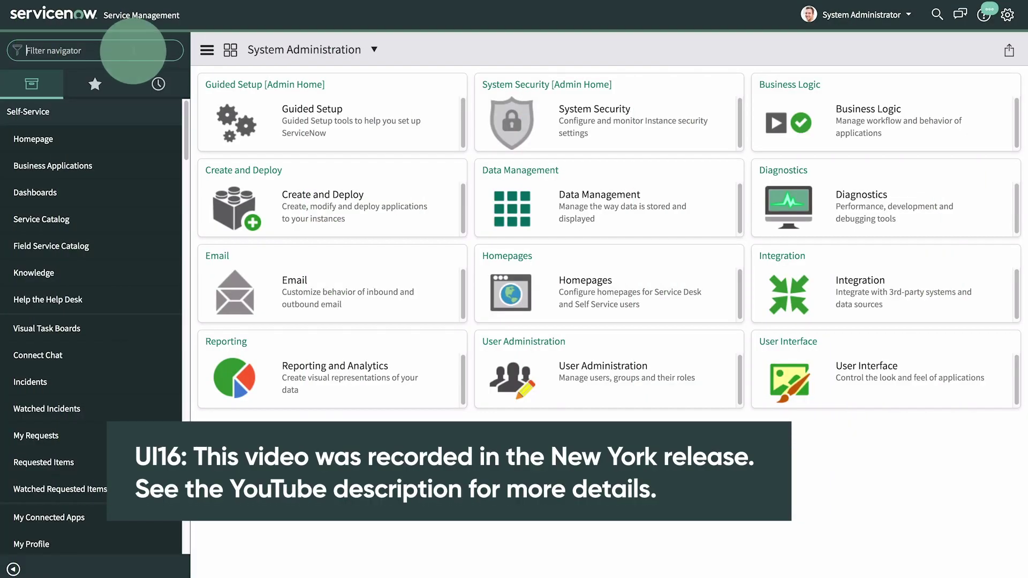
Search the Plugins list for 'security mobile' and start installing Security Incident Response Mobile
{"action": "type", "text": "plugins"}
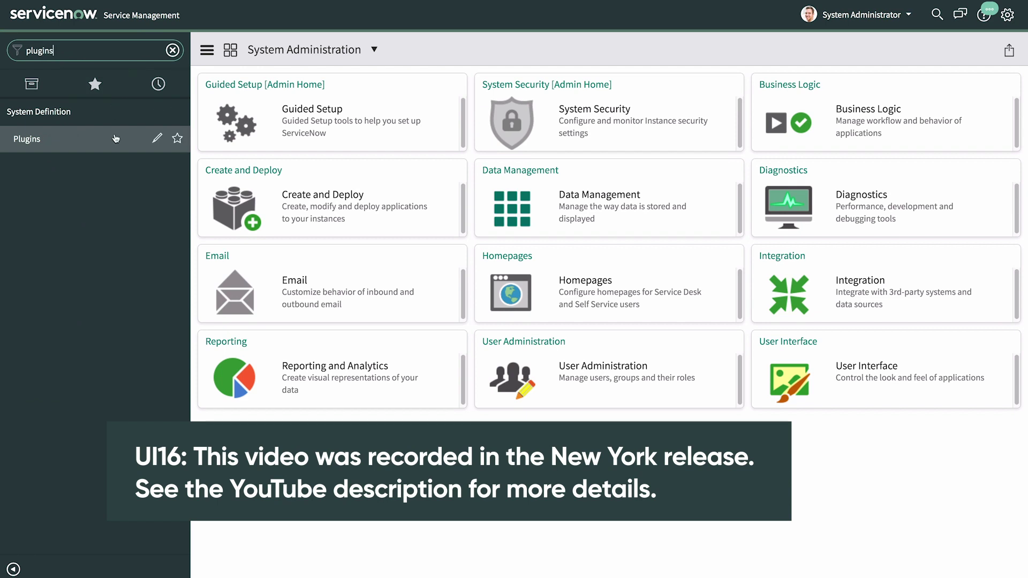
{"action": "left_click", "coordinate": [114, 137]}
{"action": "type", "text": "se"}
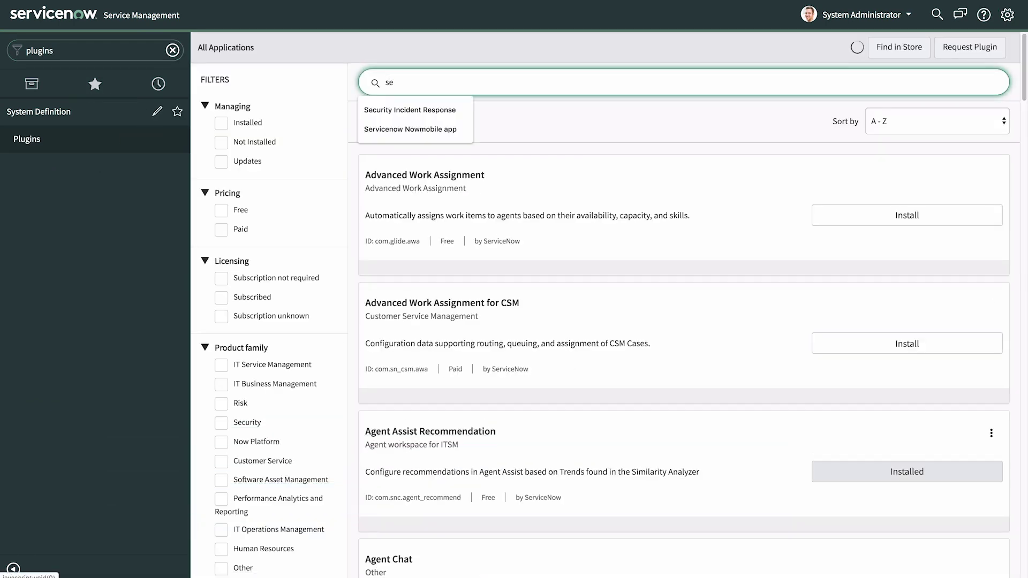
{"action": "type", "text": "curity"}
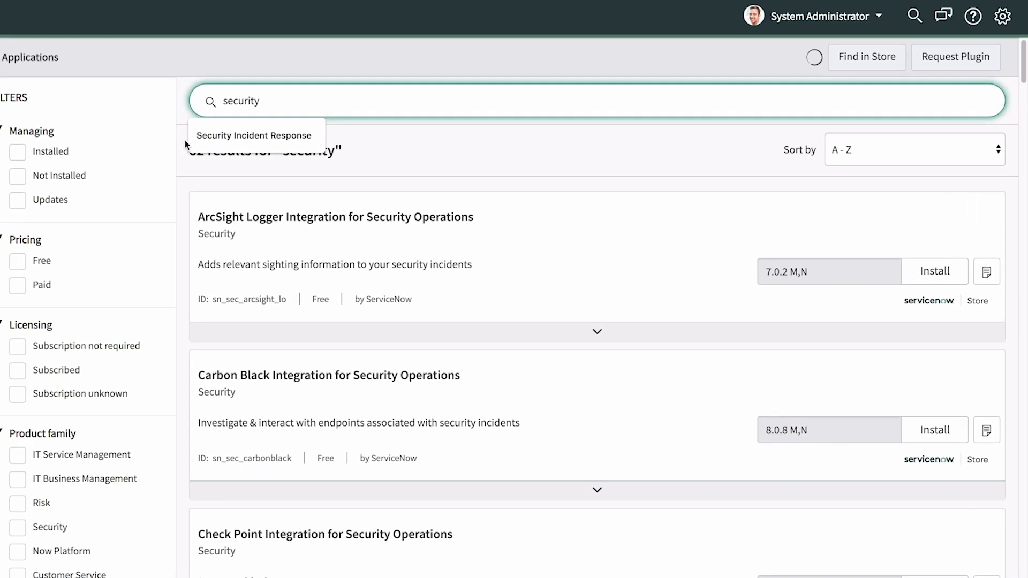
{"action": "left_click", "coordinate": [188, 138]}
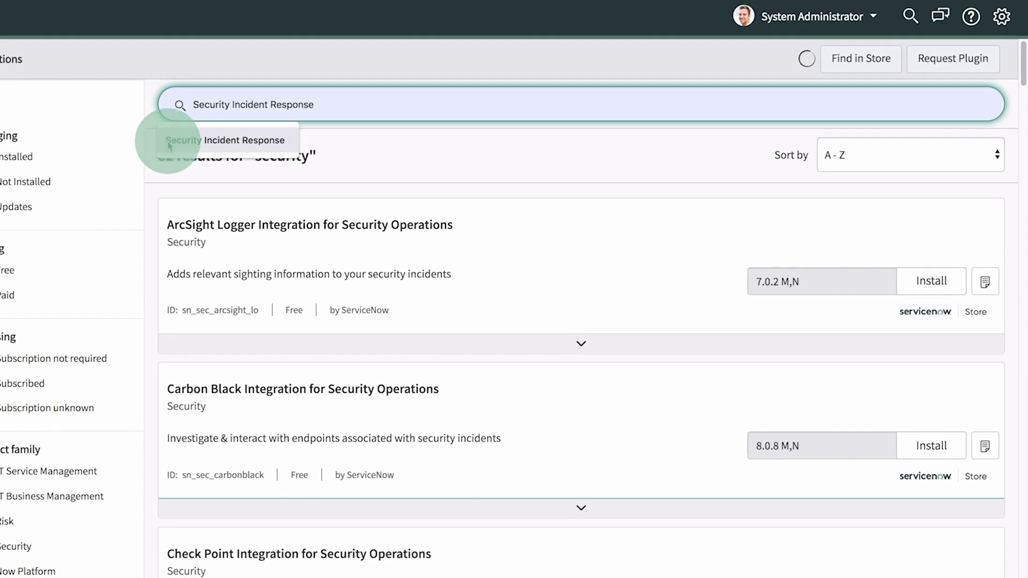
{"action": "type", "text": " mobile"}
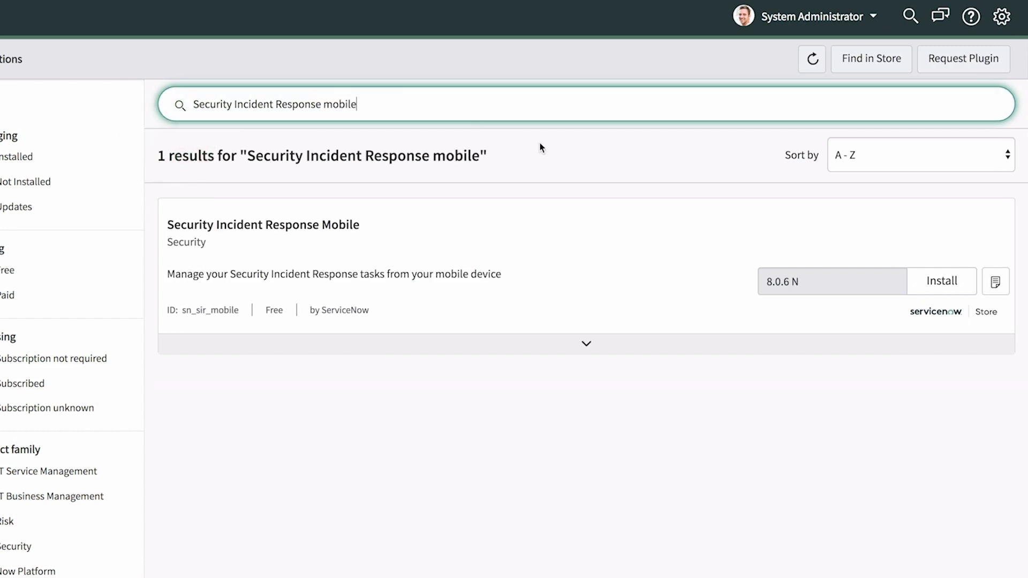
{"action": "left_click", "coordinate": [929, 280]}
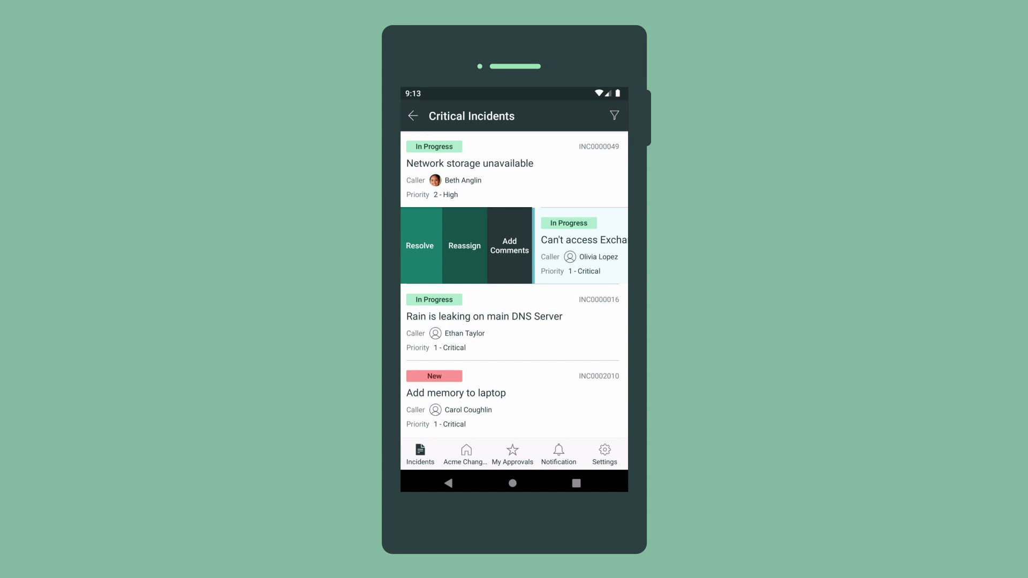
Reassign the Exchange server incident to a different Hardware group agent, then view that agent's notifications
{"action": "left_click", "coordinate": [464, 247]}
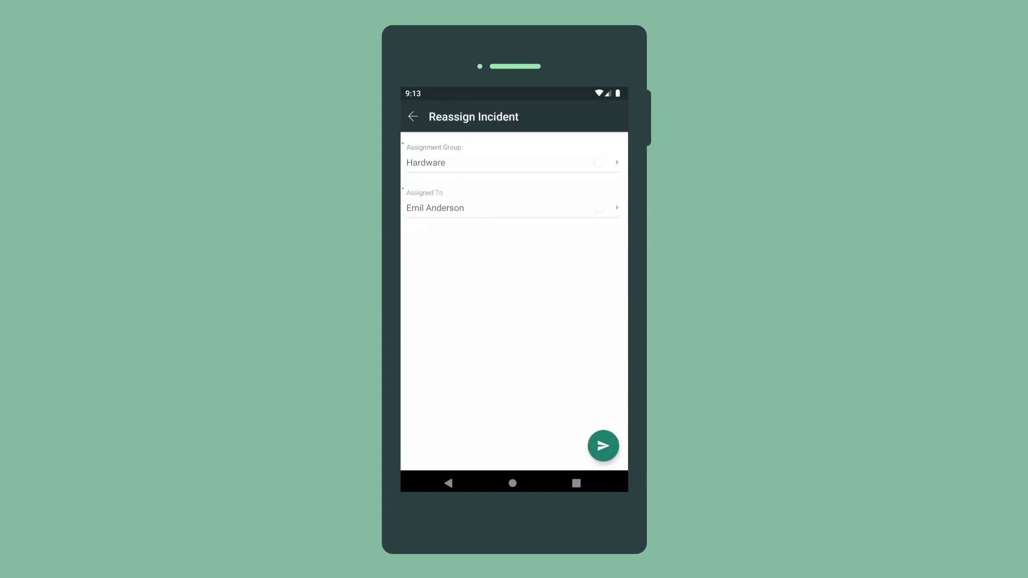
{"action": "left_click", "coordinate": [452, 208]}
{"action": "left_click", "coordinate": [416, 311]}
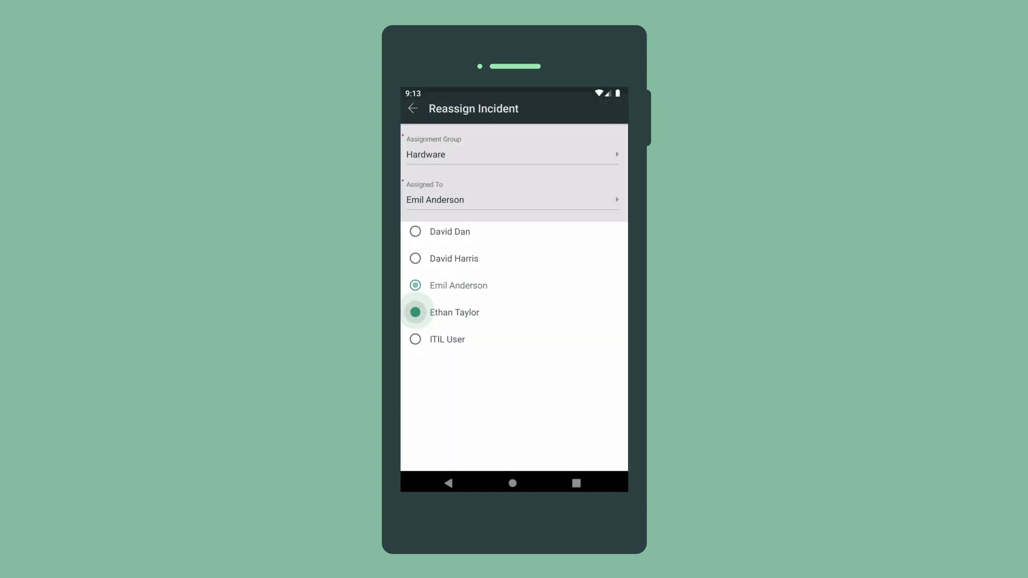
{"action": "left_click", "coordinate": [604, 445]}
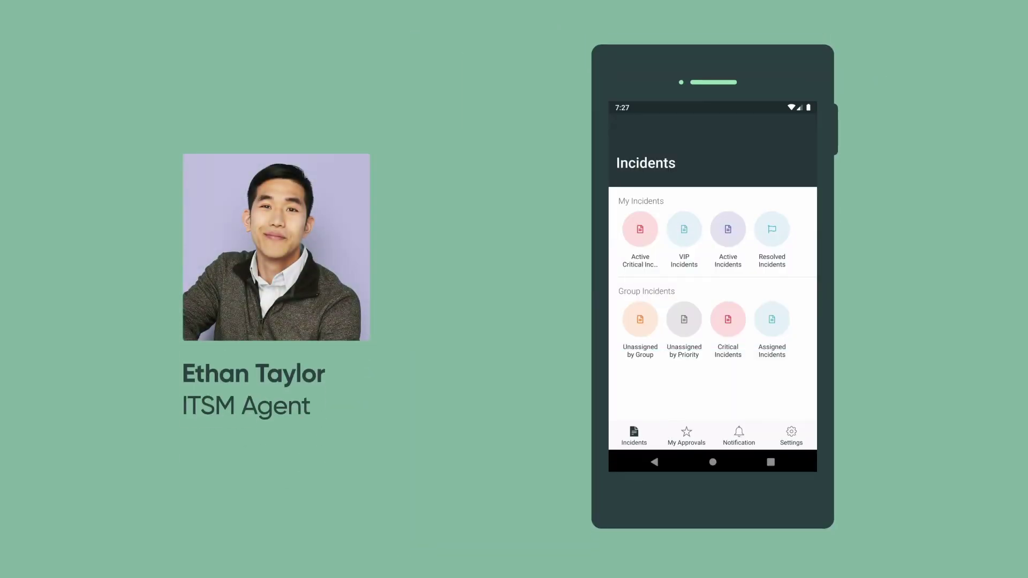
{"action": "left_click", "coordinate": [740, 432]}
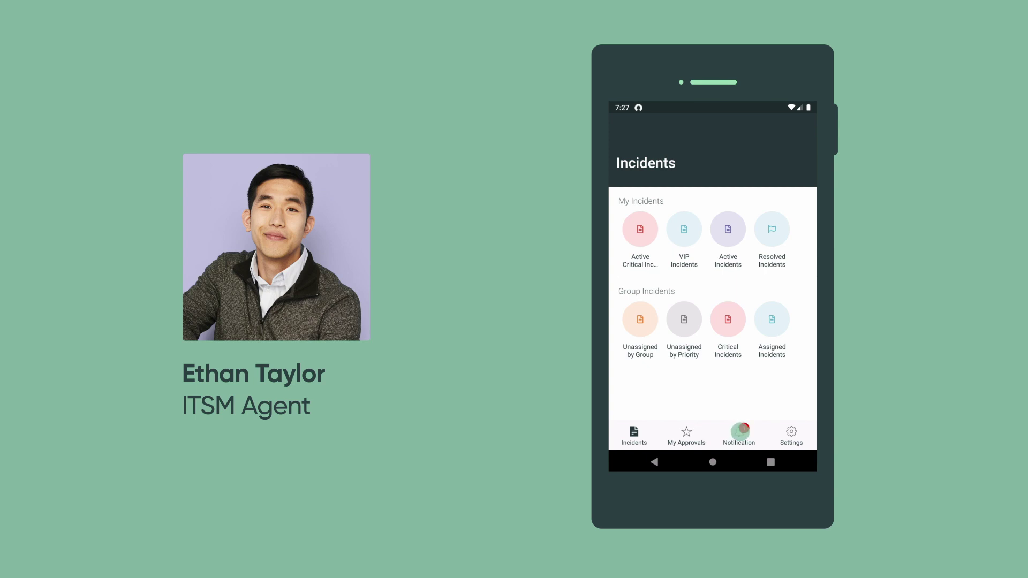